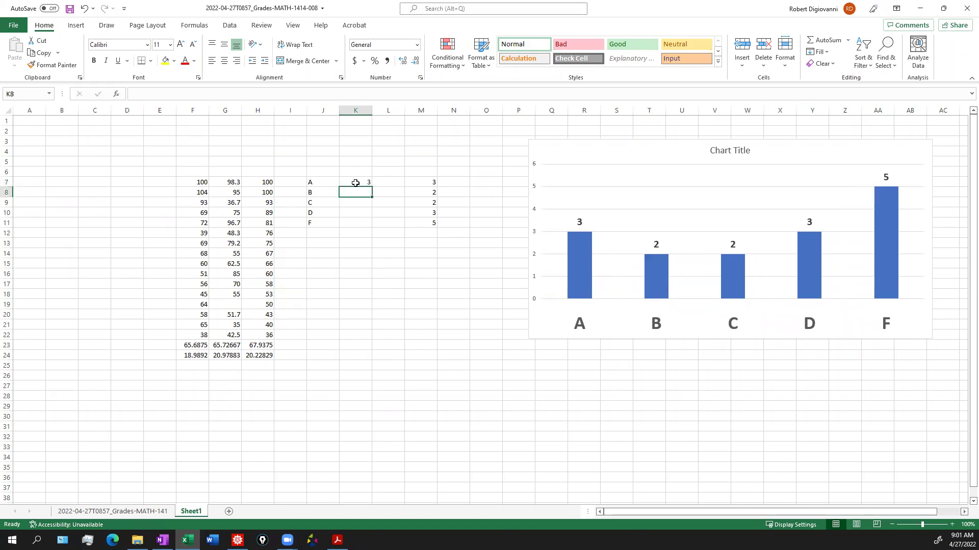
# Enter the column K counts for grades B, C, D and F in K8:K11 as 0, 1, 6 and 6
pyautogui.write('0')
pyautogui.press('Return')
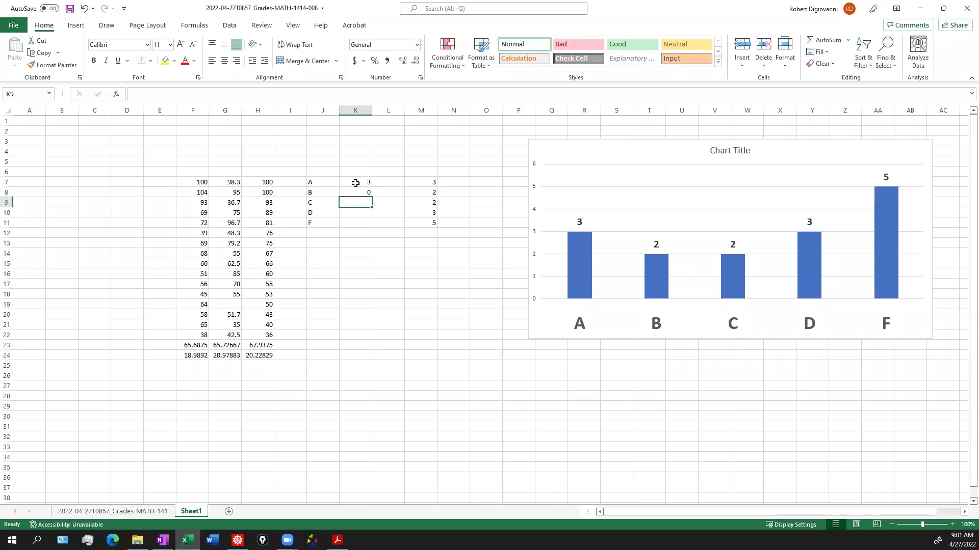
pyautogui.write('1')
pyautogui.press('Return')
pyautogui.write('6')
pyautogui.press('Return')
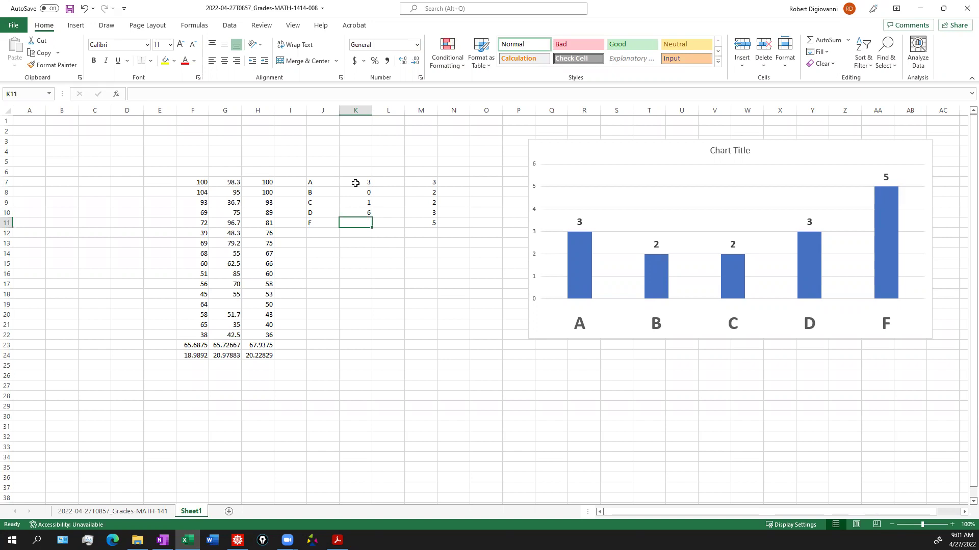
pyautogui.write('6')
pyautogui.press('Return')
# Fill L7:L11 with the counts 3, 1, 2, 1 and 7 for grades A, B, C, D and F
pyautogui.press('Right')
pyautogui.press('Up')
pyautogui.press('Up')
pyautogui.press('Up')
pyautogui.press('Up')
pyautogui.press('Up')
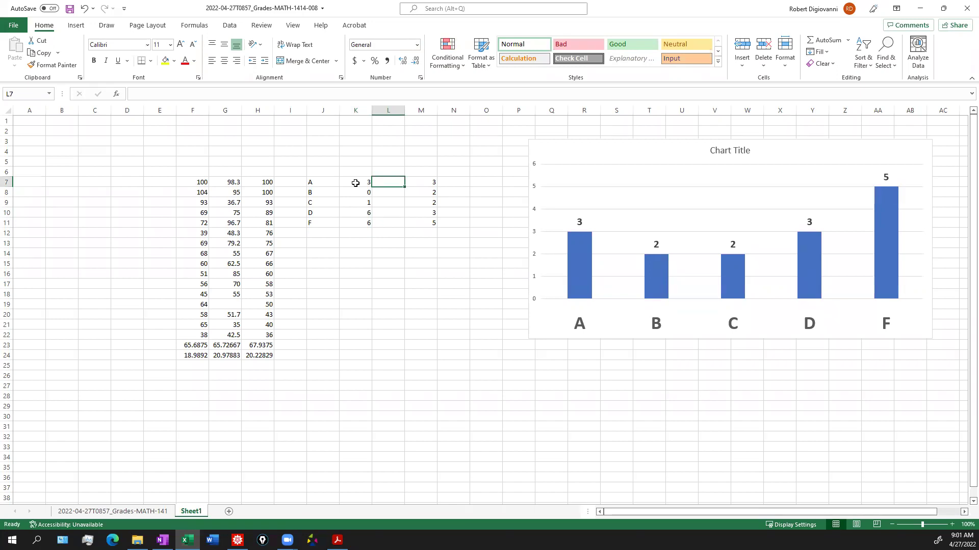
pyautogui.write('3')
pyautogui.press('Return')
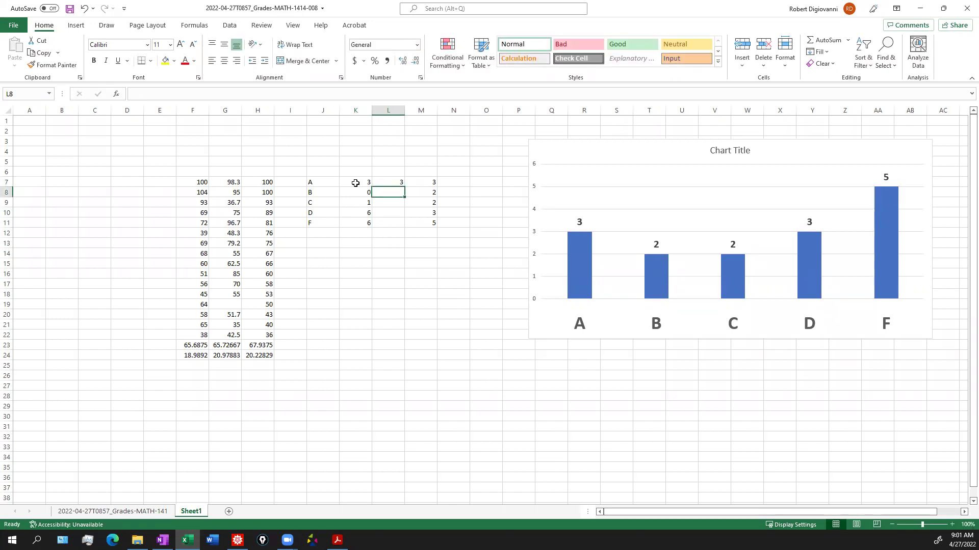
pyautogui.write('1')
pyautogui.press('Return')
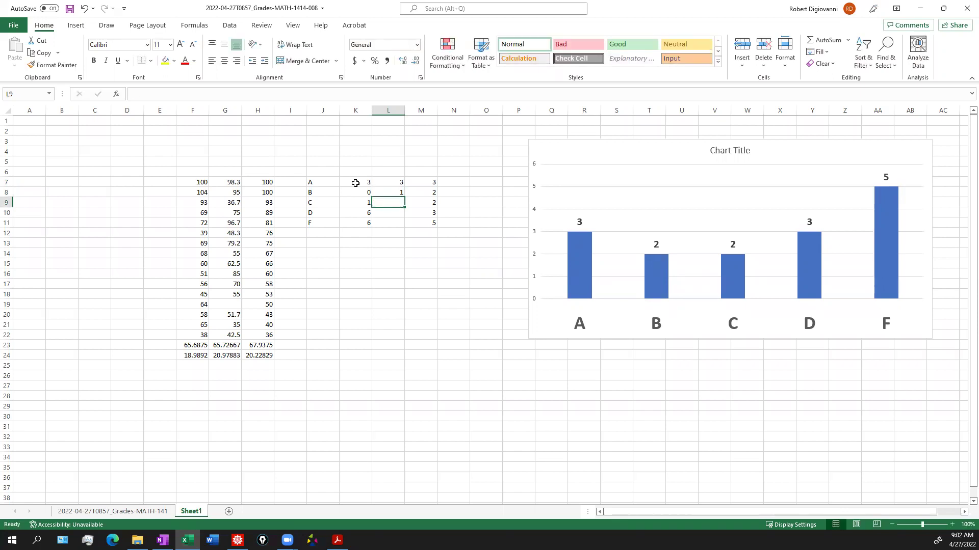
pyautogui.write('2')
pyautogui.press('Return')
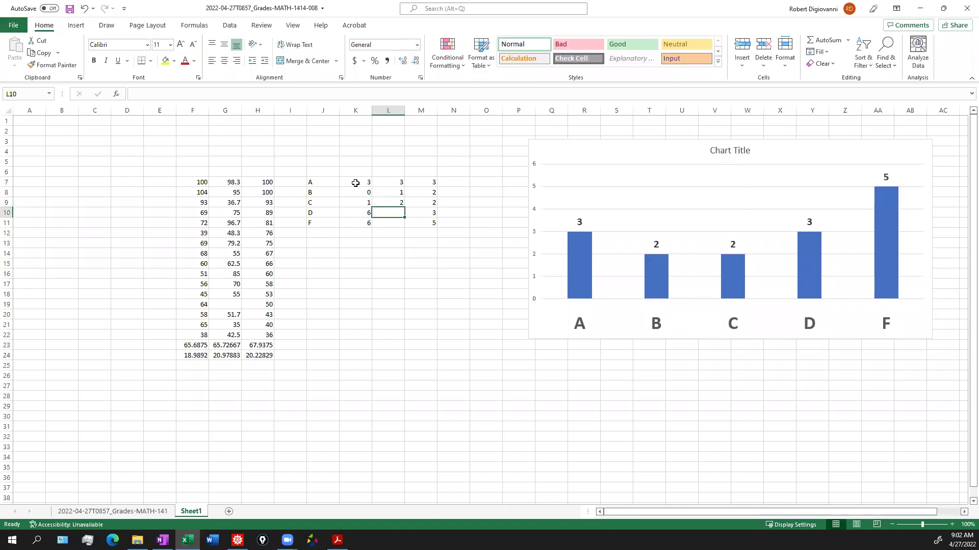
pyautogui.write('1')
pyautogui.press('Return')
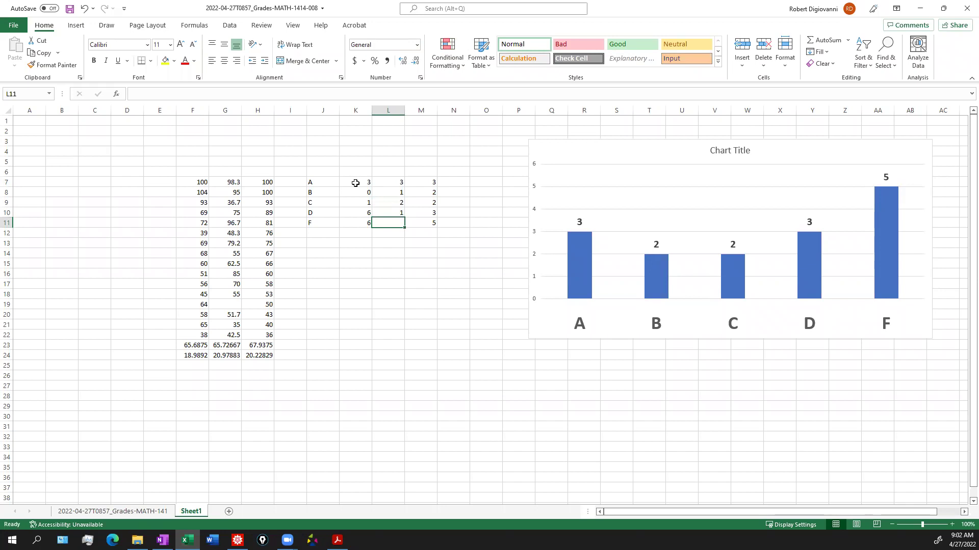
pyautogui.write('7')
pyautogui.press('Return')
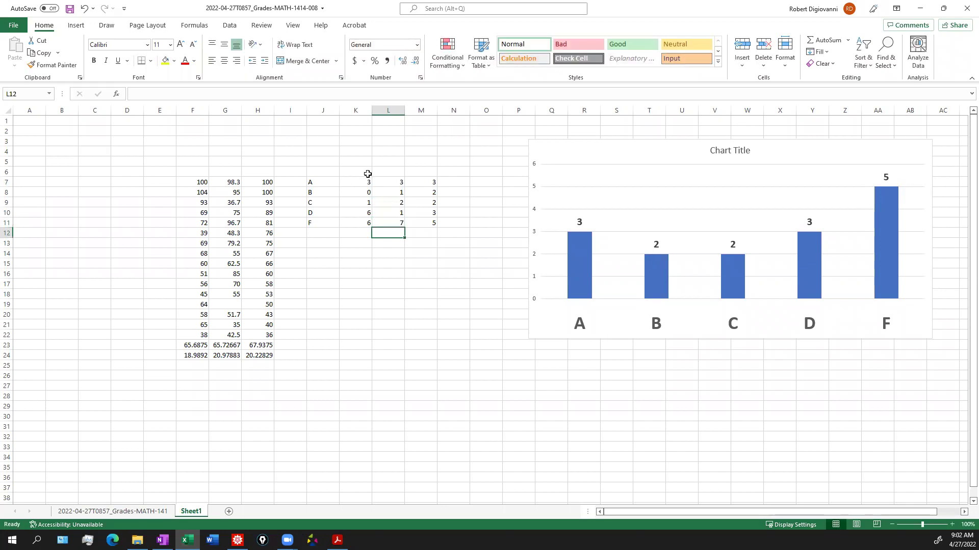
# Insert a 3-D clustered column chart from J7:M11 and apply the dark chart style with data labels
pyautogui.click(325, 184)
pyautogui.keyDown('shift'); pyautogui.click(417, 223); pyautogui.keyUp('shift')
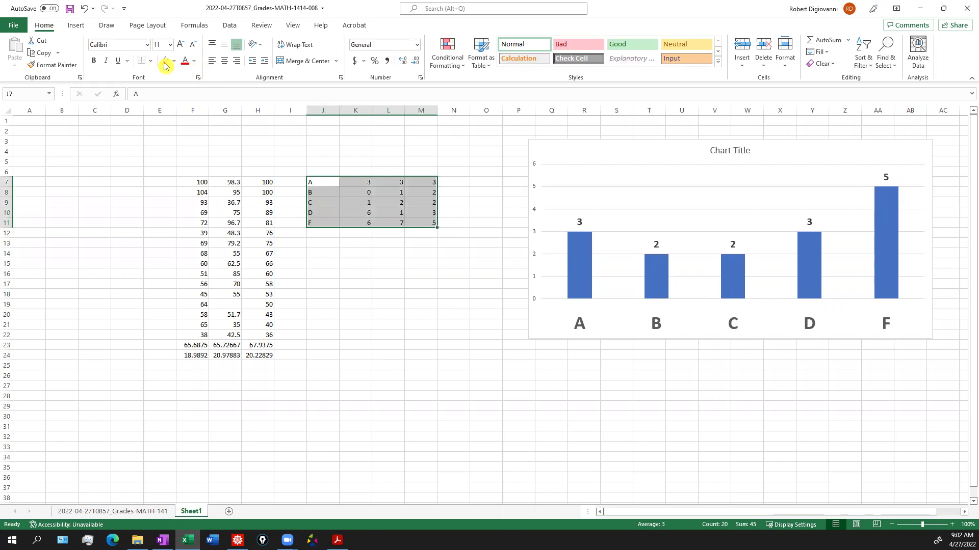
pyautogui.click(76, 25)
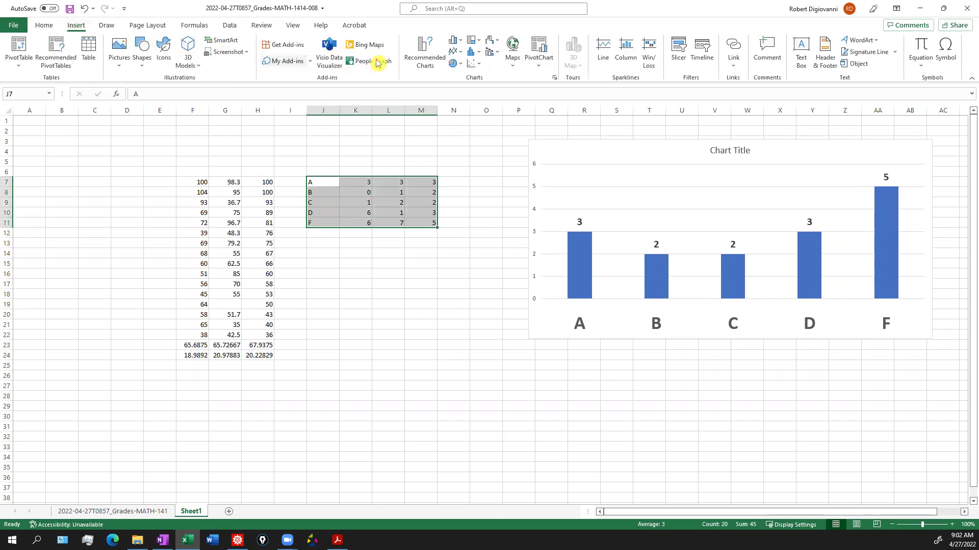
pyautogui.click(455, 39)
pyautogui.click(461, 123)
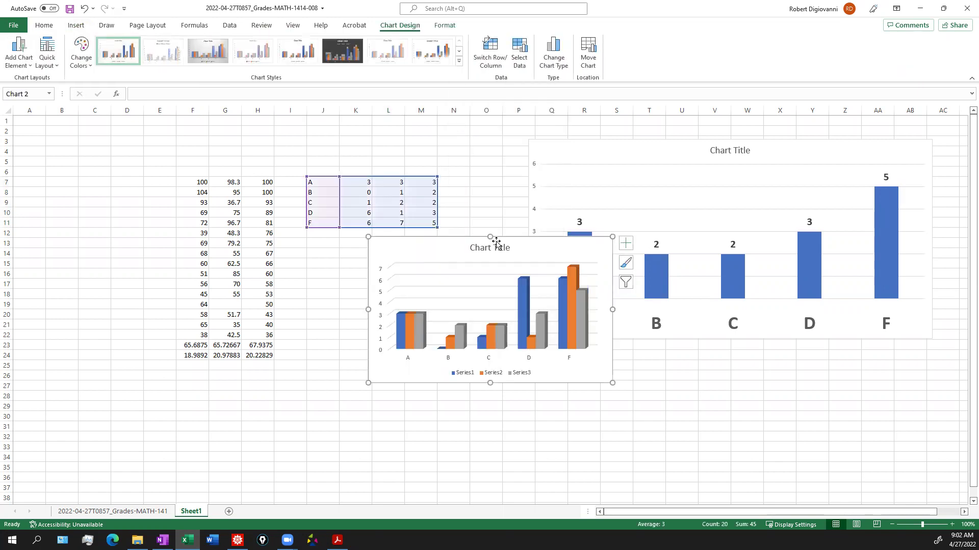
pyautogui.click(346, 57)
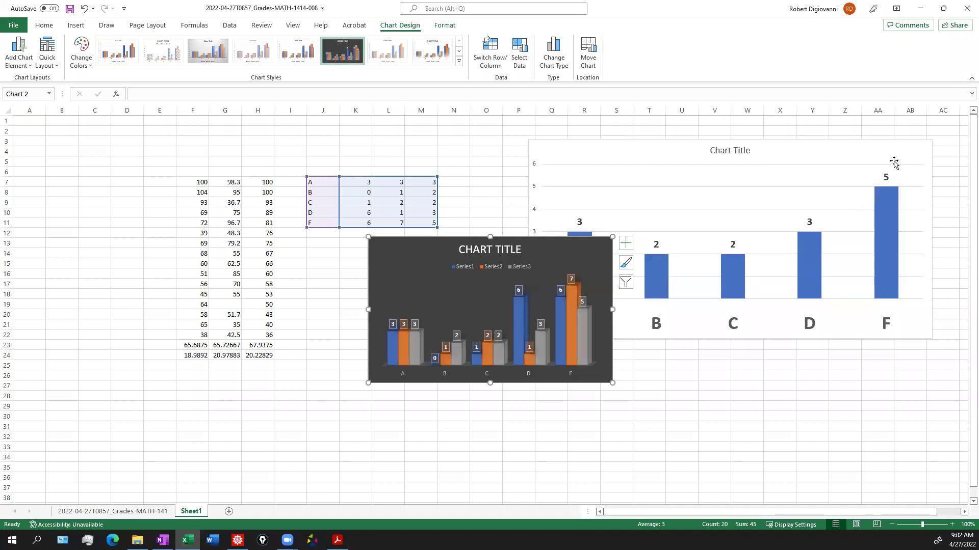
# Delete the old single-series column chart and enlarge the new 3-D chart to span about columns I to AA, rows 2 to 26
pyautogui.click(906, 145)
pyautogui.press('Delete')
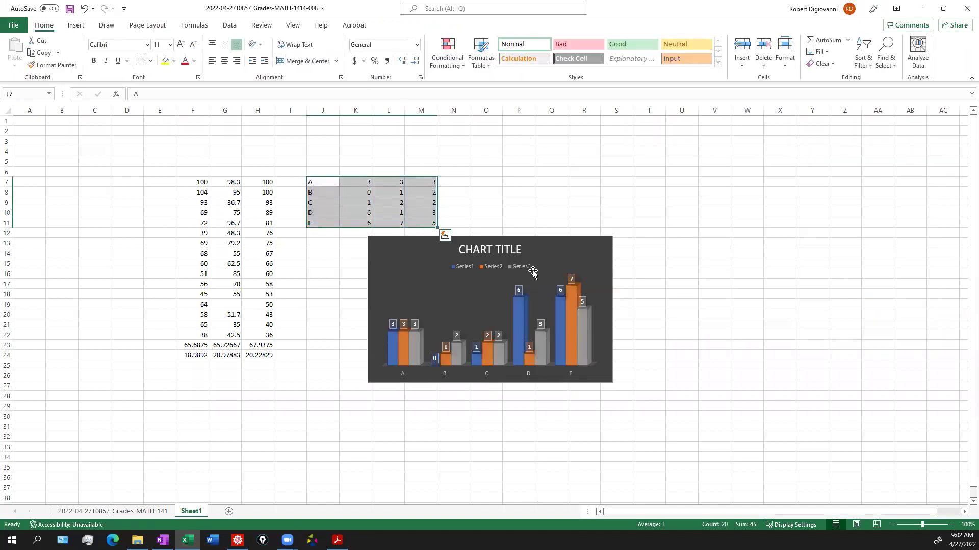
pyautogui.click(610, 236)
pyautogui.moveTo(610, 236); pyautogui.dragTo(889, 141)
pyautogui.click(365, 138)
pyautogui.click(370, 142)
pyautogui.moveTo(371, 141); pyautogui.dragTo(295, 130)
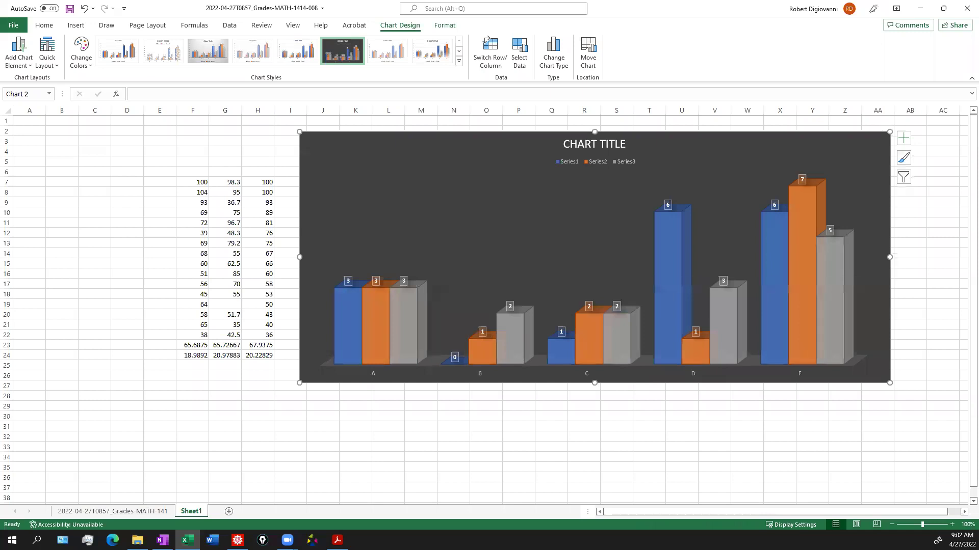
# Format the averages and standard deviations in F23:H24 with font size 24 and one decimal place
pyautogui.moveTo(265, 346); pyautogui.dragTo(194, 358)
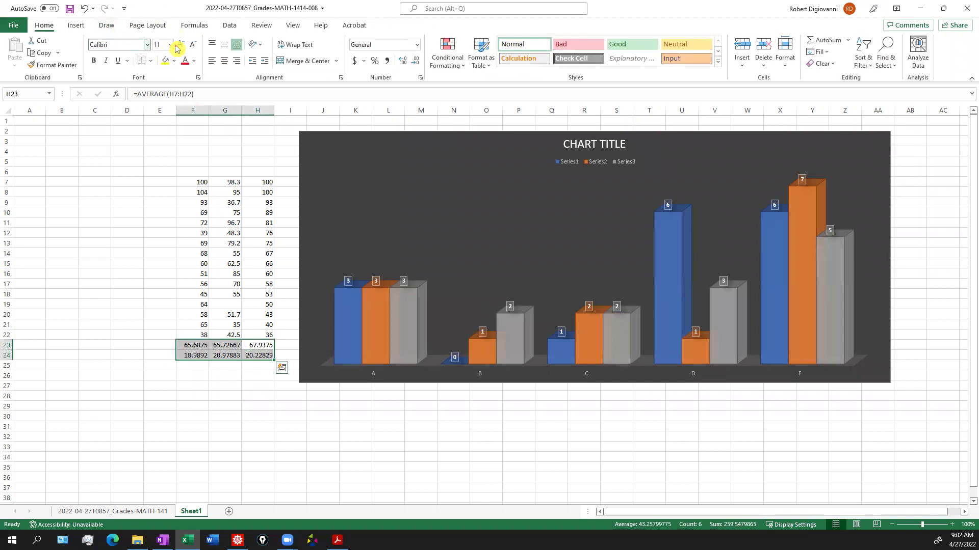
pyautogui.click(174, 47)
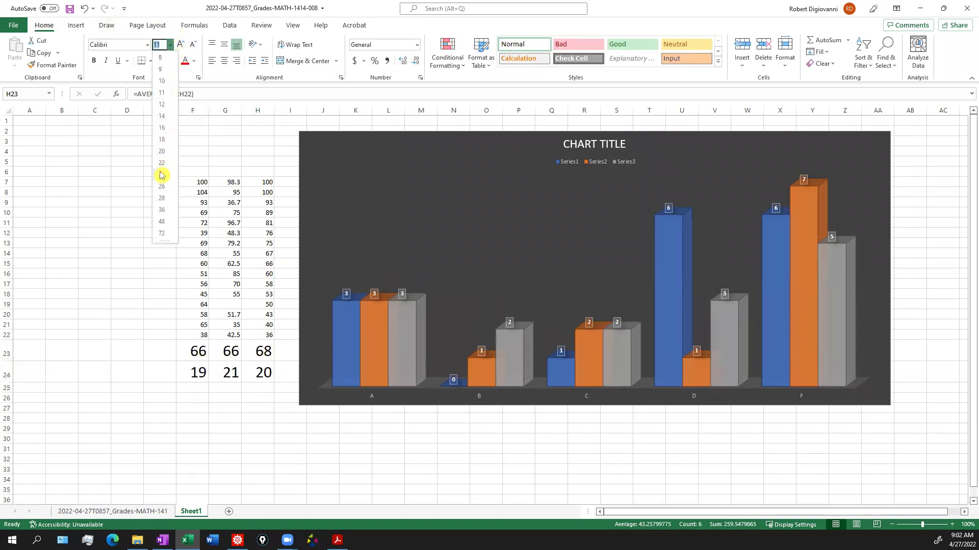
pyautogui.click(162, 175)
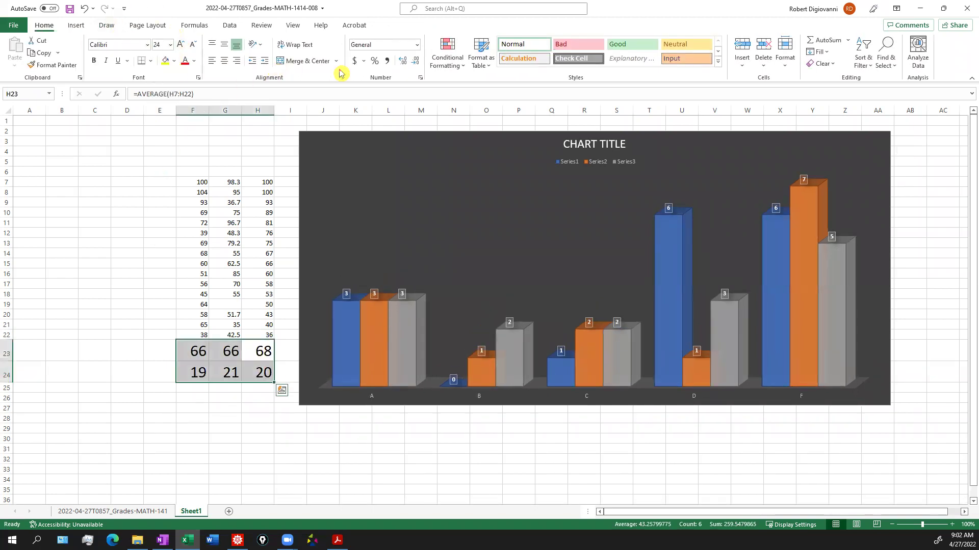
pyautogui.click(403, 61)
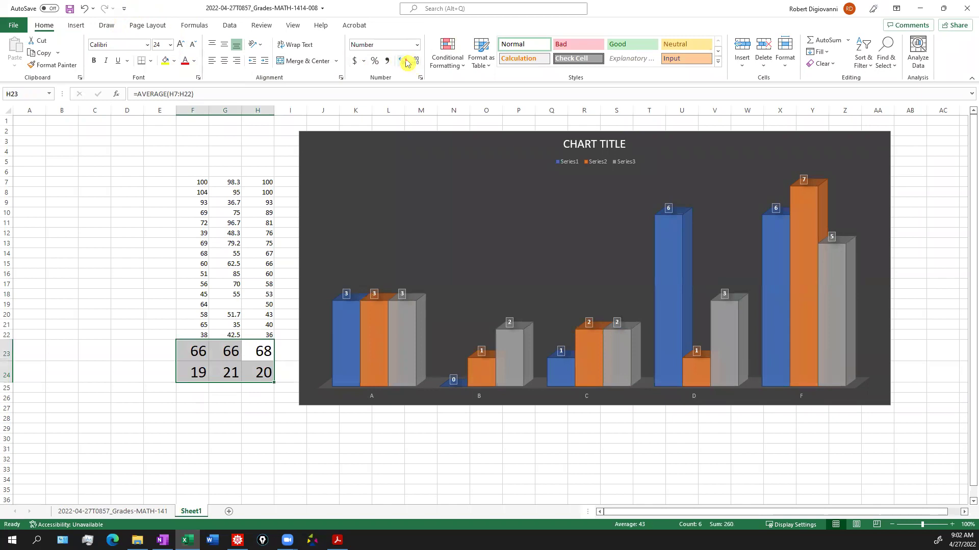
pyautogui.click(403, 61)
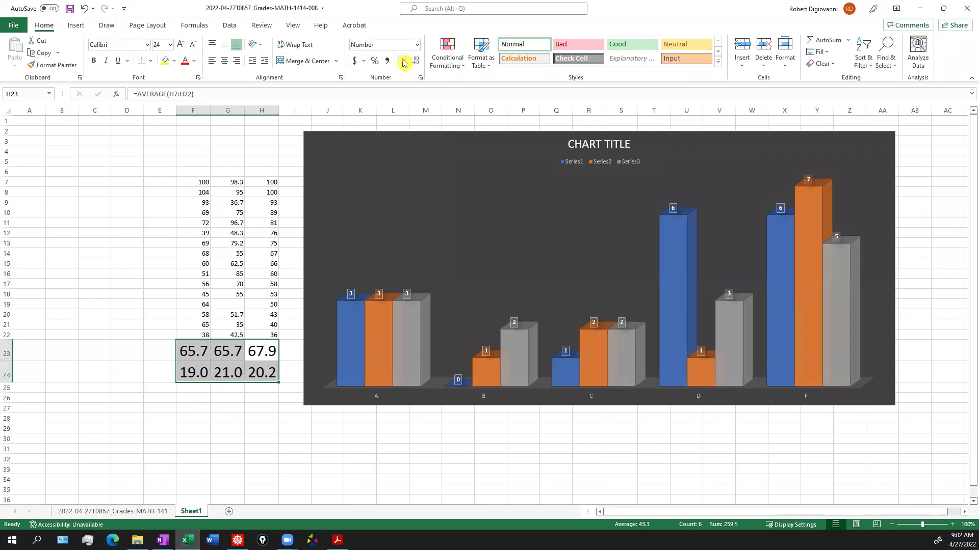
pyautogui.click(153, 171)
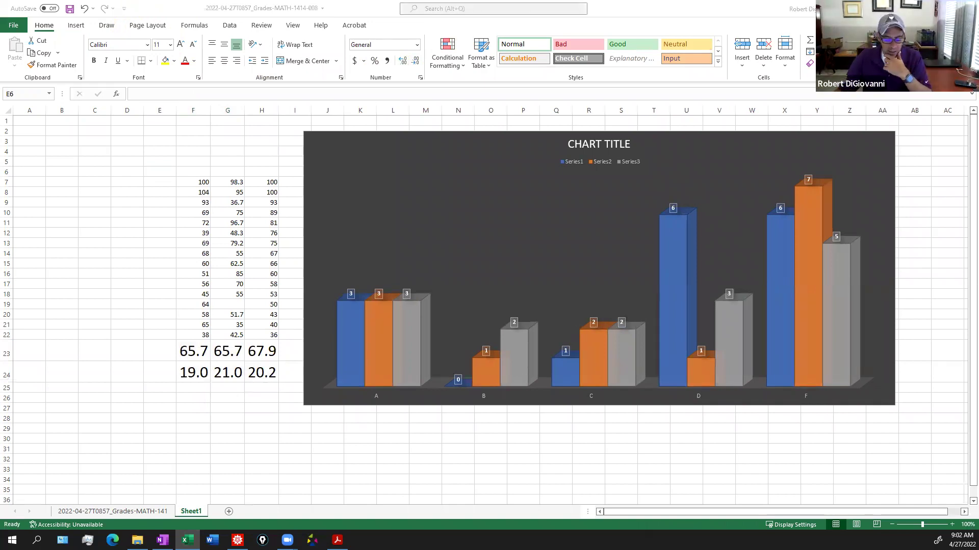
# Stretch the 3-D column chart downward so it extends to about row 32
pyautogui.click(581, 396)
pyautogui.click(599, 404)
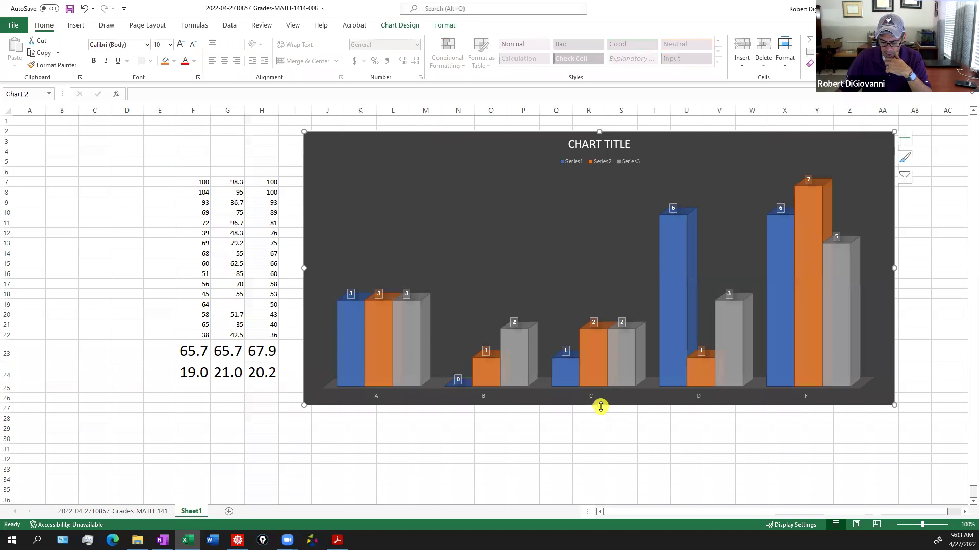
pyautogui.moveTo(596, 402); pyautogui.dragTo(594, 473)
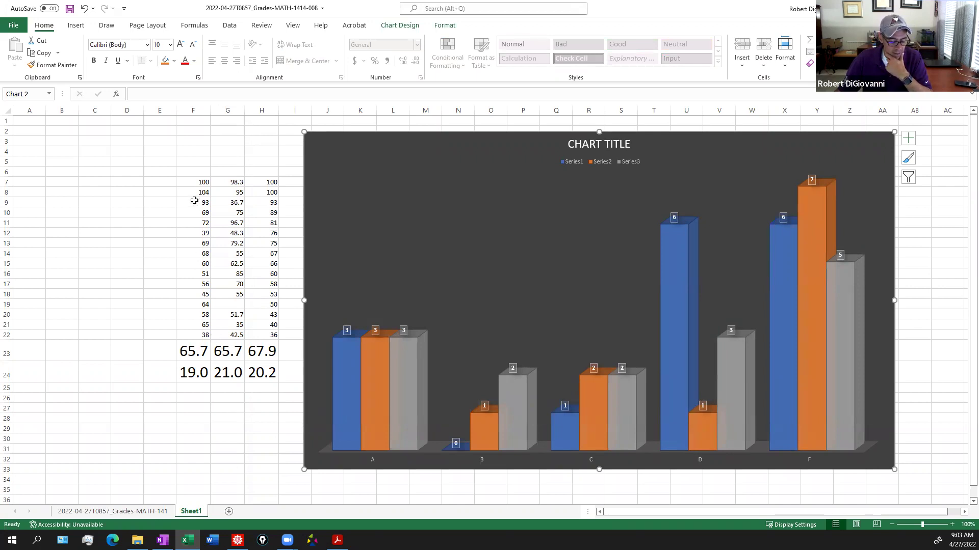
# Fill the averages in F23:H23 with yellow
pyautogui.click(194, 351)
pyautogui.moveTo(194, 351); pyautogui.dragTo(262, 351)
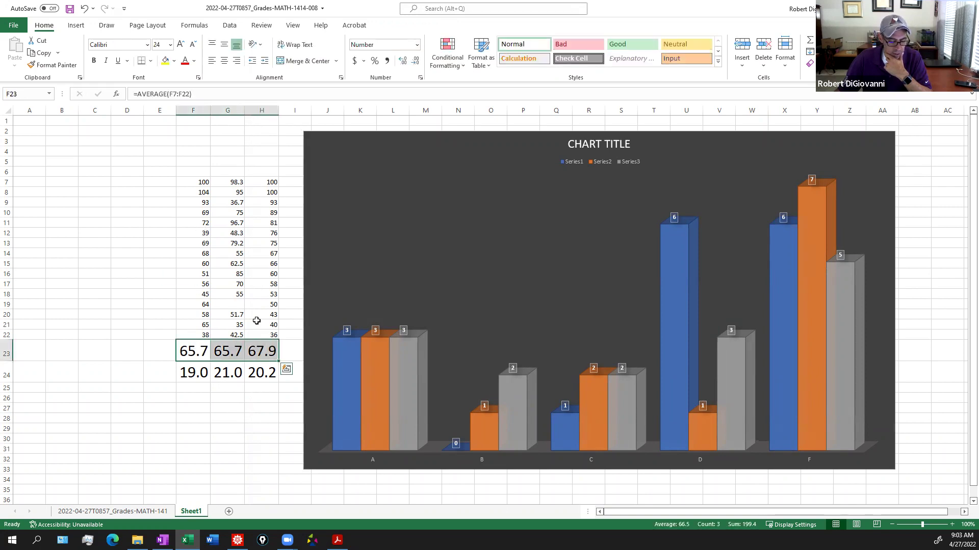
pyautogui.click(169, 64)
pyautogui.click(134, 358)
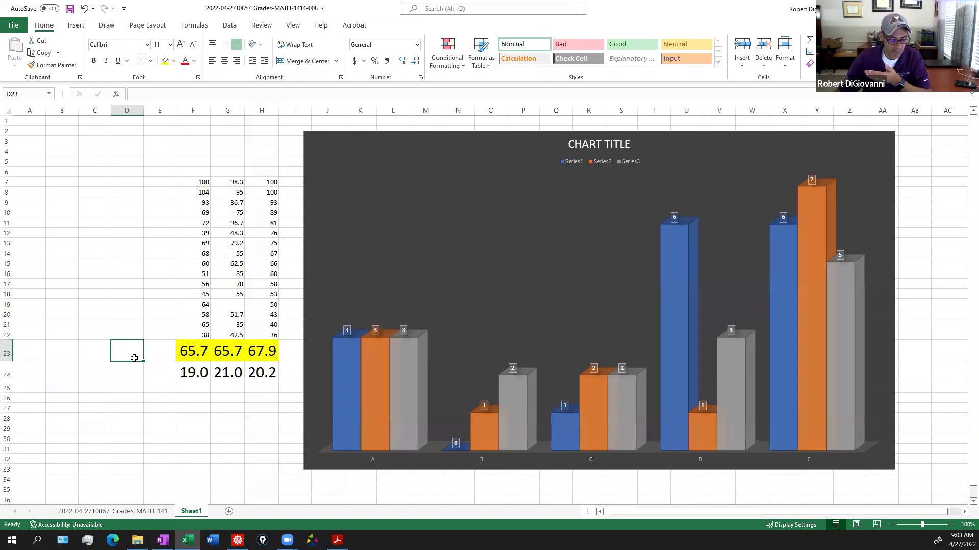
# Fill the standard deviations in F24:H24 with green
pyautogui.moveTo(194, 374); pyautogui.dragTo(262, 361)
pyautogui.click(174, 61)
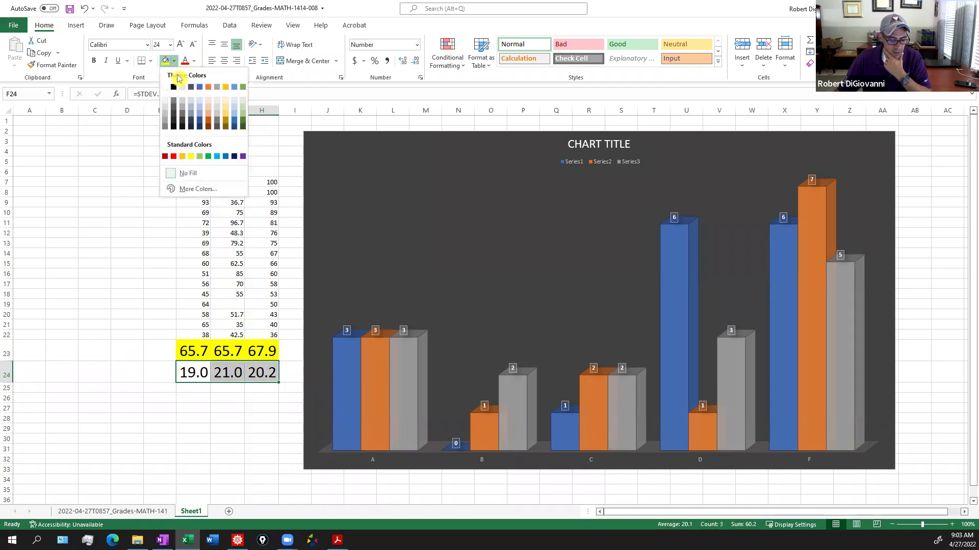
pyautogui.click(208, 156)
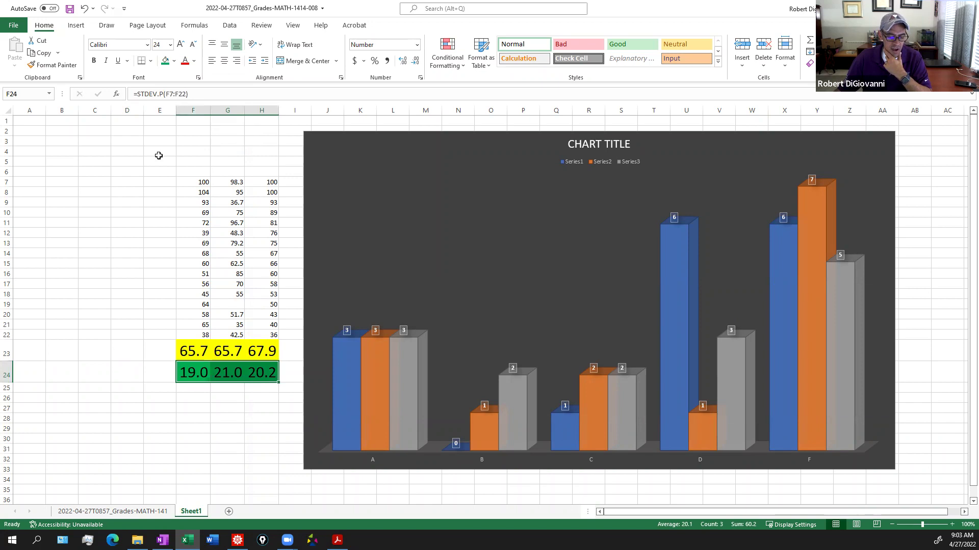
pyautogui.click(159, 155)
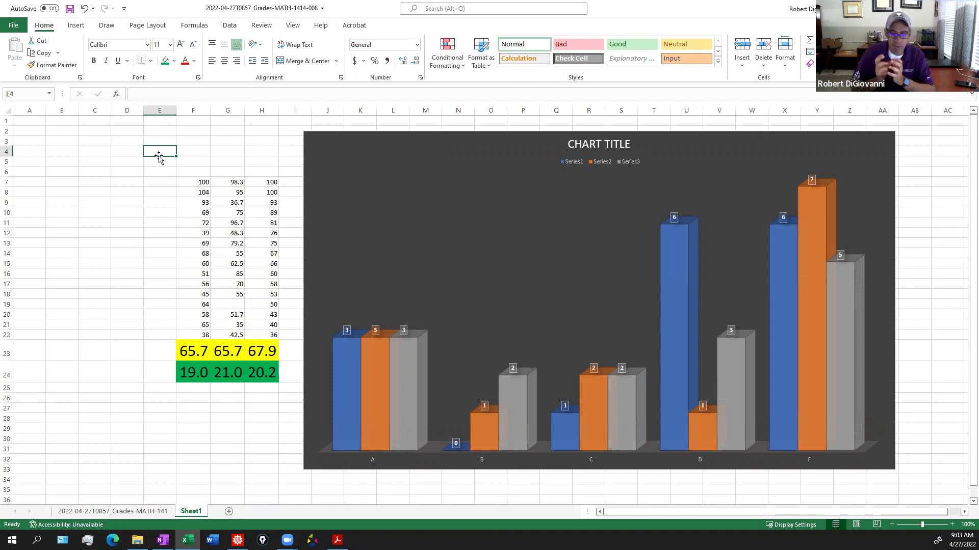
# Select the standard deviations in F24:H24 and compare them with the grade chart
pyautogui.click(261, 371)
pyautogui.moveTo(229, 372); pyautogui.dragTo(189, 370)
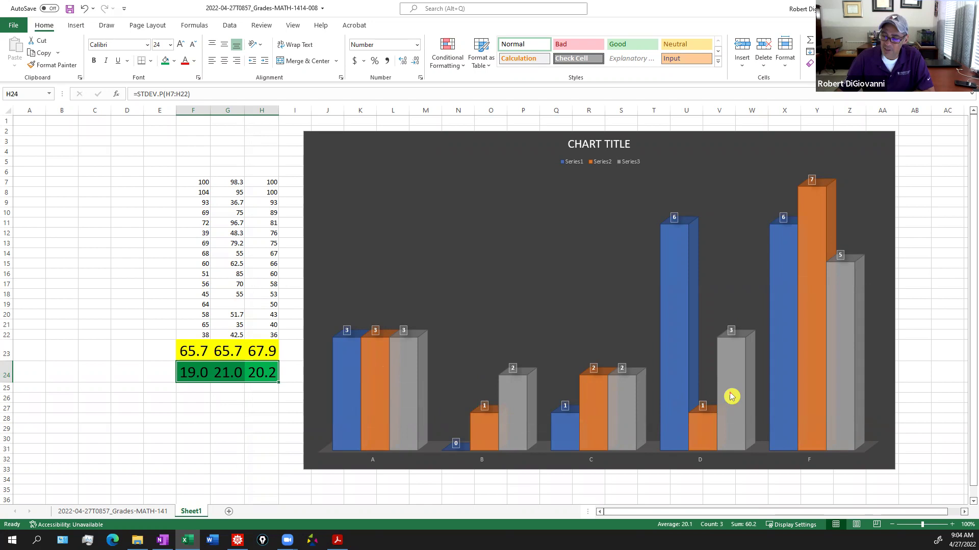
pyautogui.moveTo(805, 362)
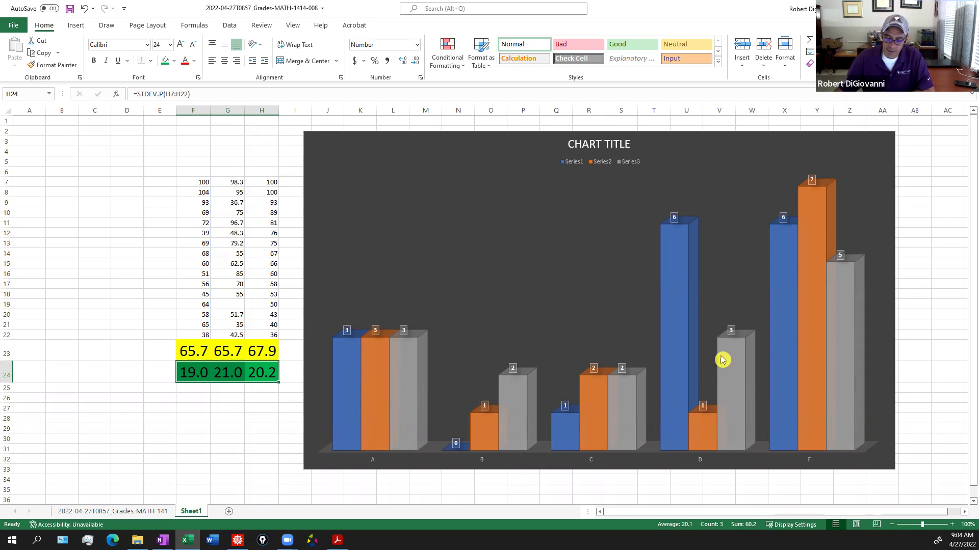
pyautogui.moveTo(722, 360)
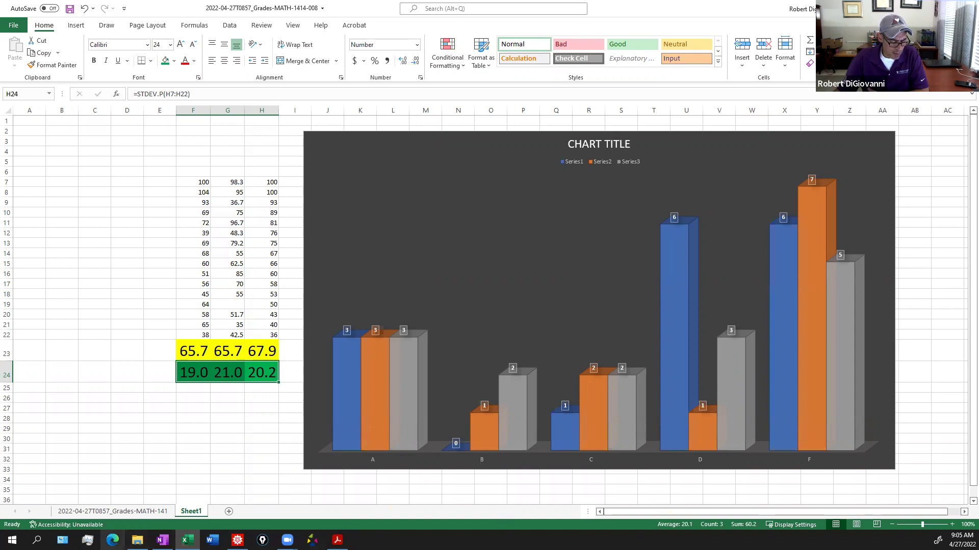
# Switch to OneNote and review the worked solutions to problems 9 back through 4 in the 1414 Exam3 SP22 section
pyautogui.click(162, 539)
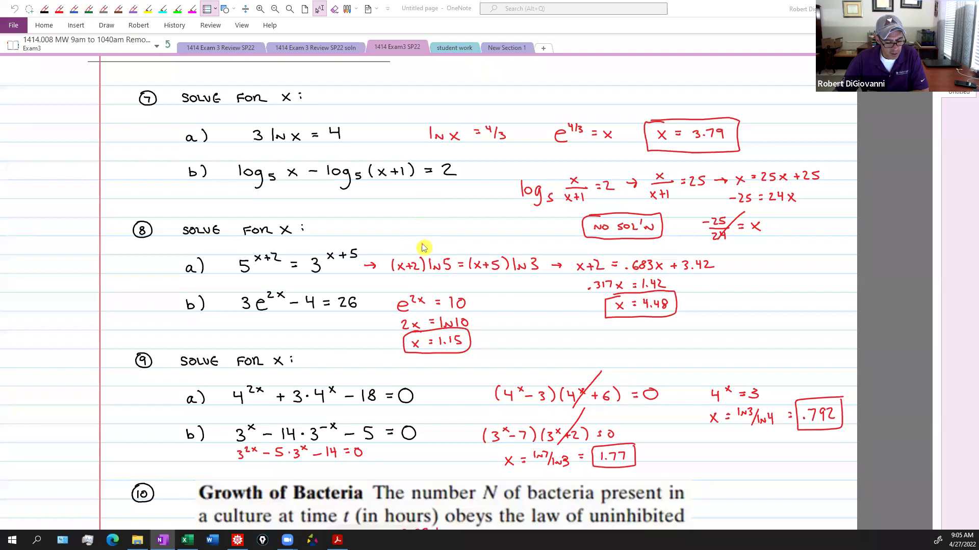
pyautogui.scroll(3, 427, 240)
pyautogui.scroll(-2, 426, 240)
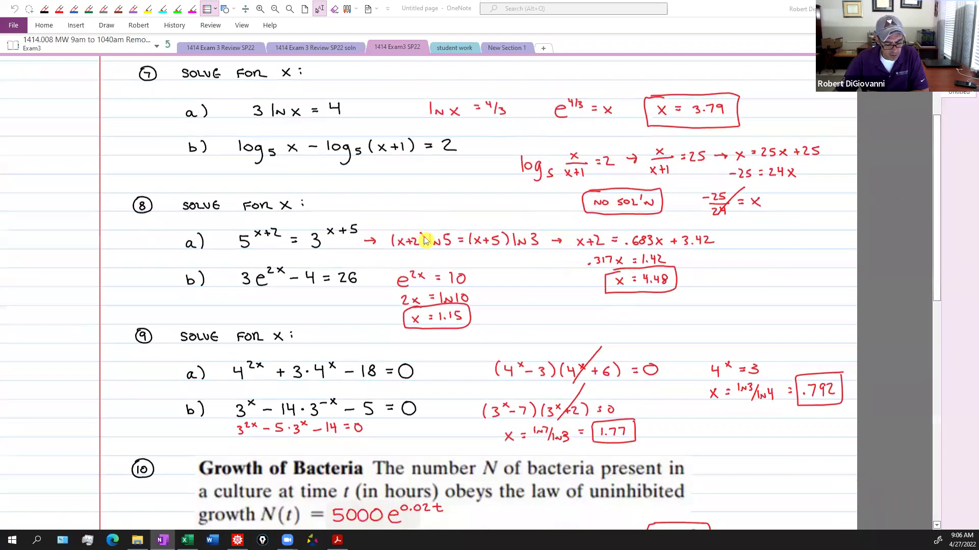
pyautogui.scroll(2, 426, 240)
pyautogui.scroll(1, 427, 243)
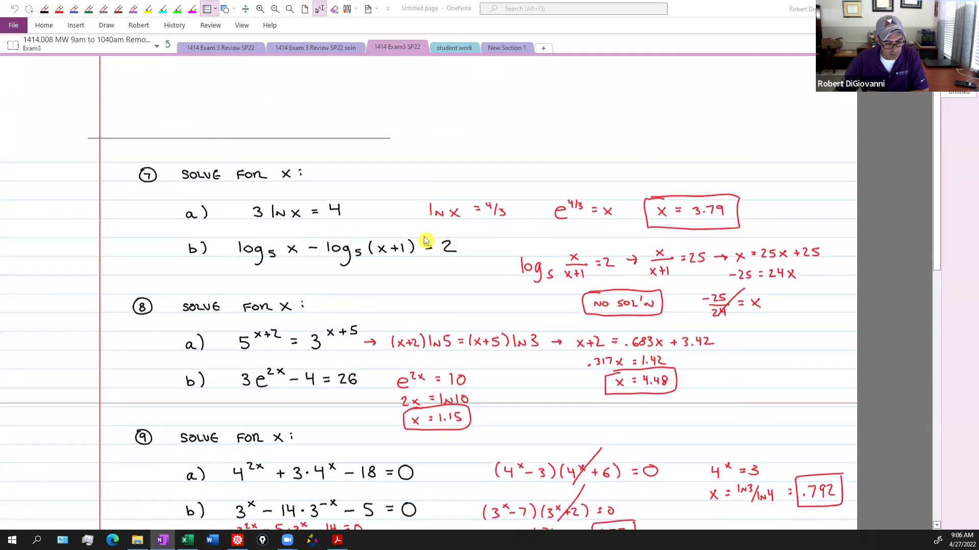
pyautogui.scroll(5, 449, 238)
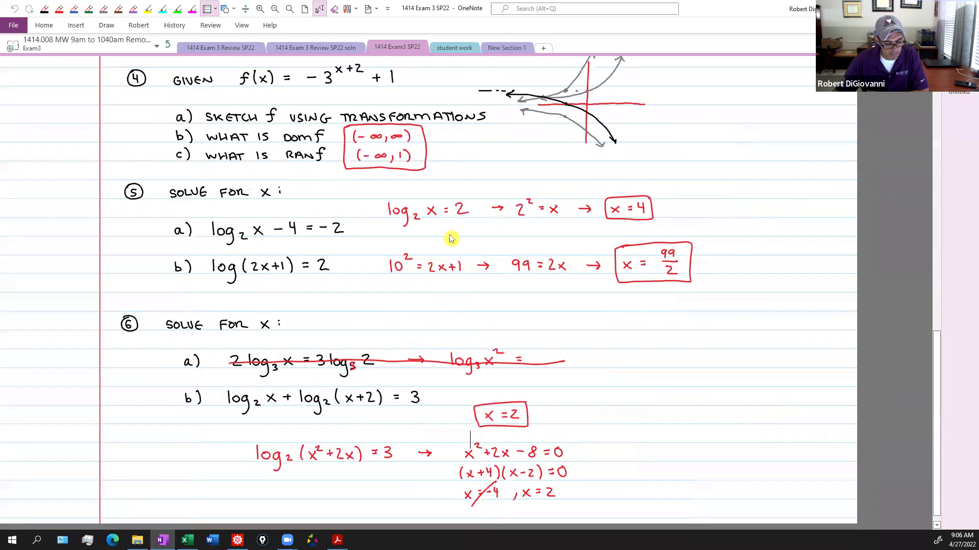
pyautogui.scroll(-1, 451, 238)
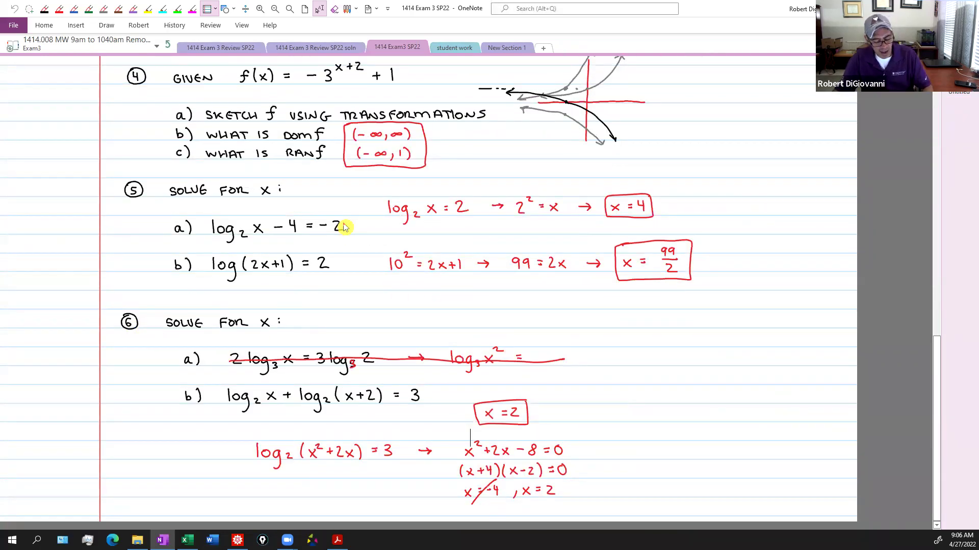
# Highlight both base-3 subscripts of the logarithms in problem 6a in green
pyautogui.click(177, 9)
pyautogui.moveTo(274, 357); pyautogui.dragTo(276, 377)
pyautogui.moveTo(352, 351); pyautogui.dragTo(355, 376)
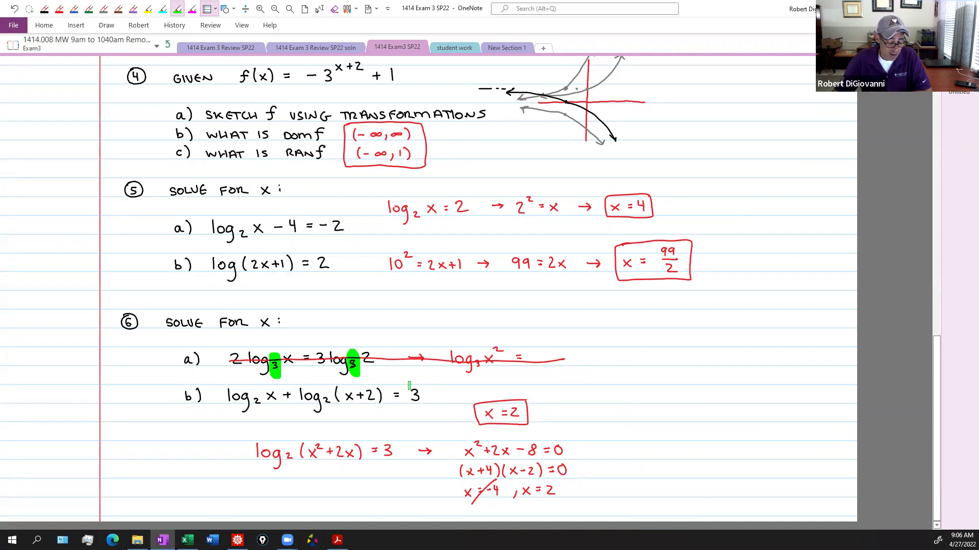
pyautogui.press('Escape')
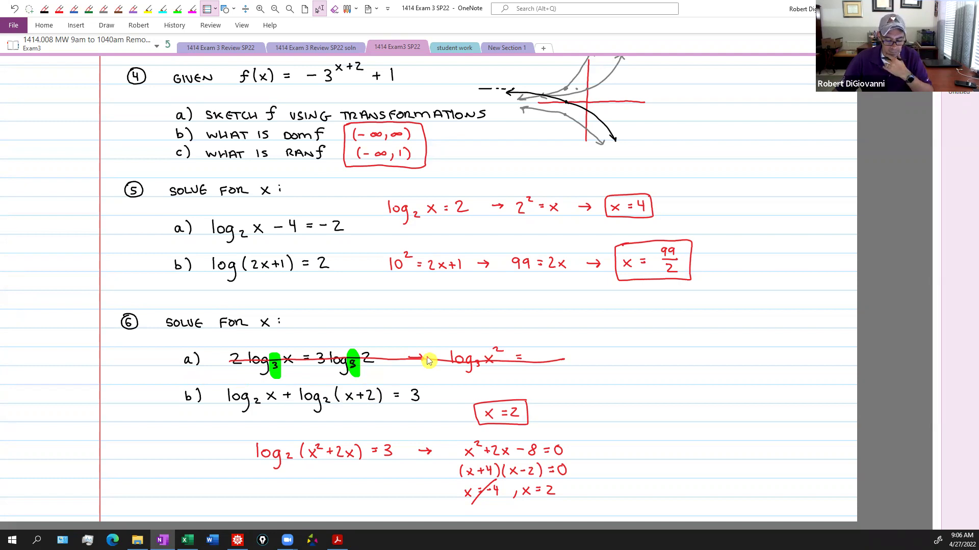
# Leave the Exam 3 section and open the 1414 Schedule to review the remaining class topics and dates
pyautogui.scroll(1, 428, 357)
pyautogui.scroll(5, 428, 355)
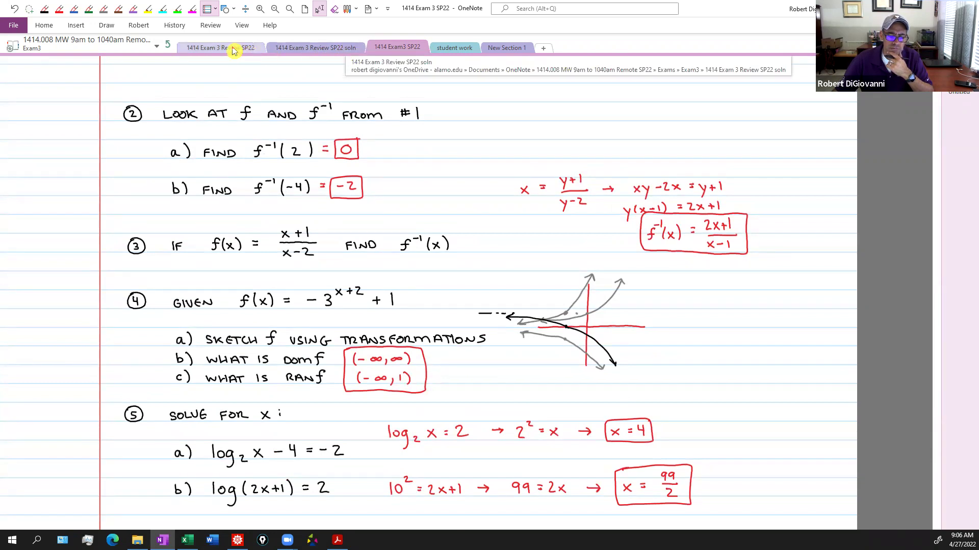
pyautogui.click(169, 46)
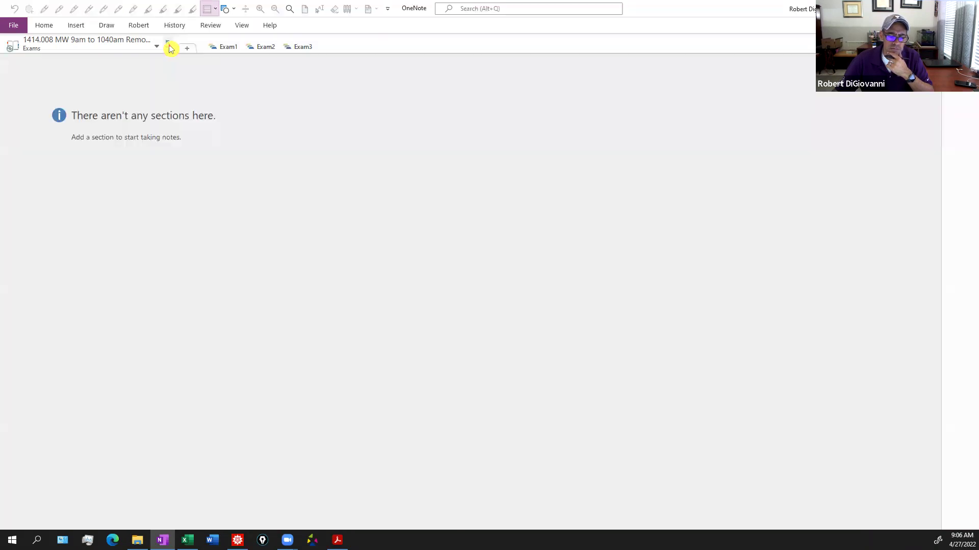
pyautogui.click(169, 46)
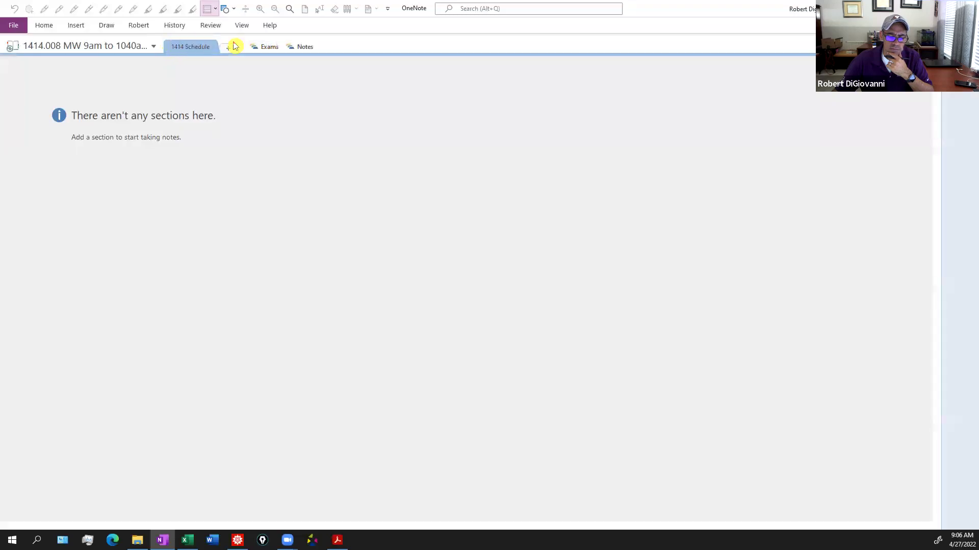
pyautogui.click(300, 46)
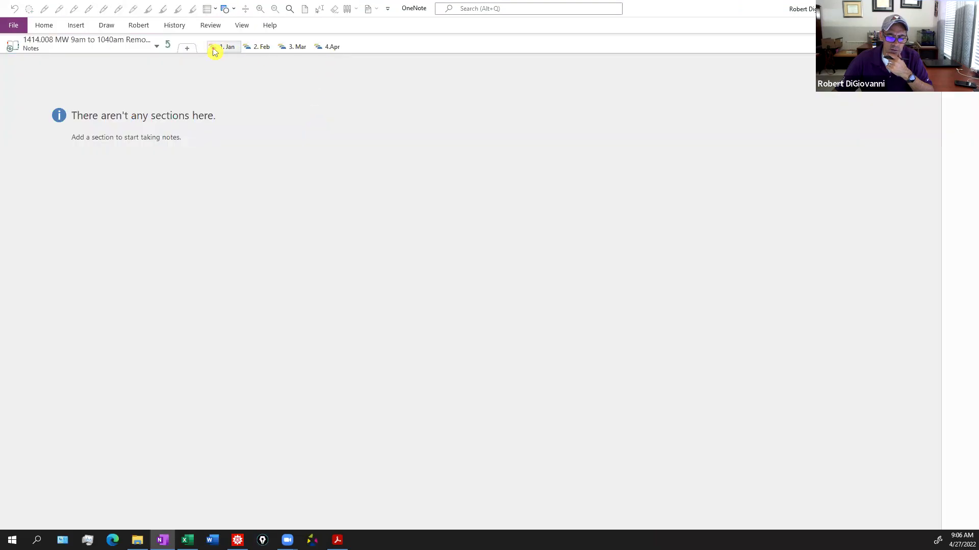
pyautogui.click(169, 46)
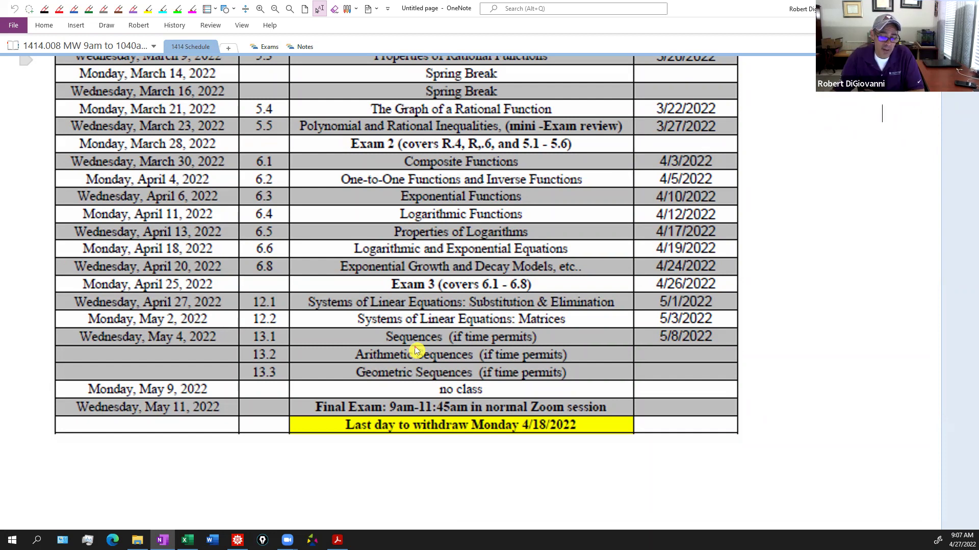
# Open the 4-27 section of the April notes and append "AND START SEQUENCES" to the Next class bullet
pyautogui.click(306, 48)
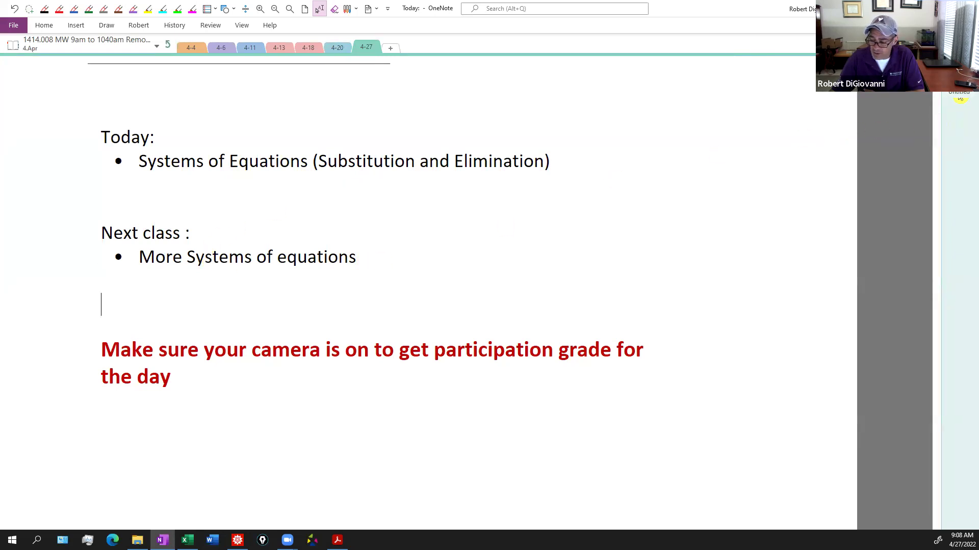
pyautogui.click(404, 260)
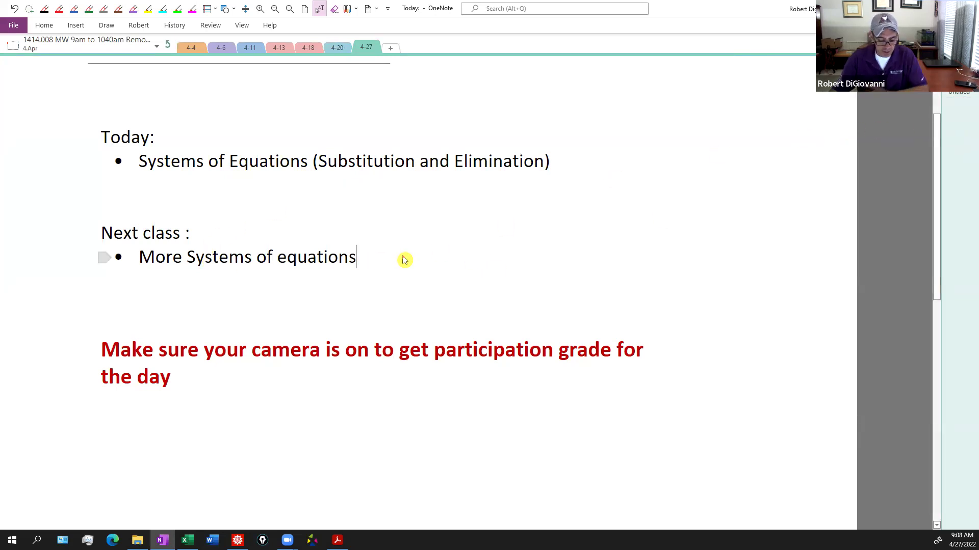
pyautogui.write('AND START')
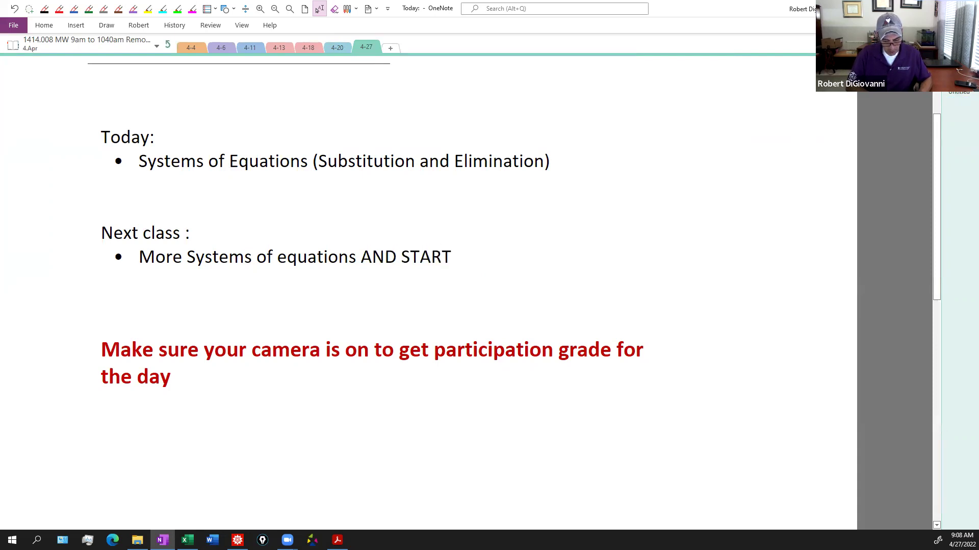
pyautogui.write(' SEQUENCES')
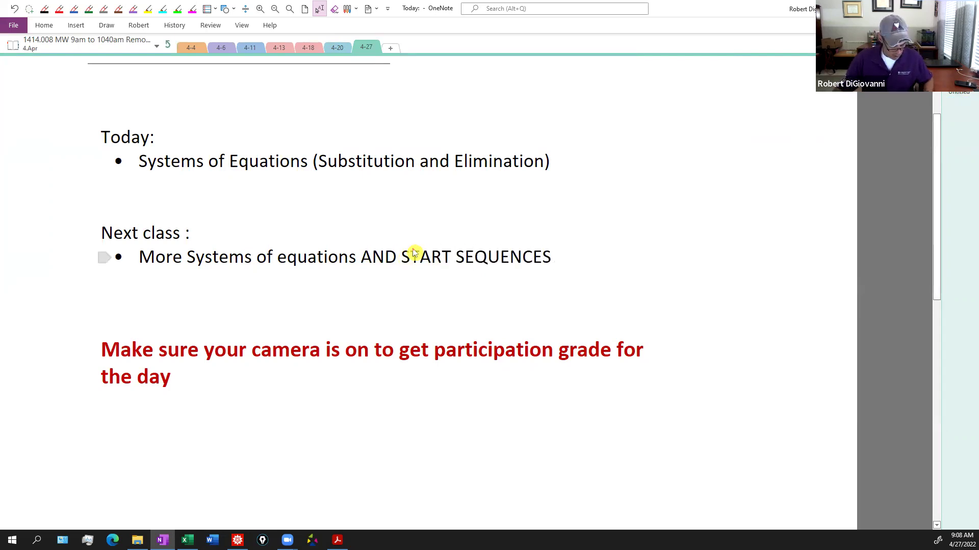
# Open the untitled ruled page of the 4-27 section and handwrite x + y = 10 in red
pyautogui.click(968, 99)
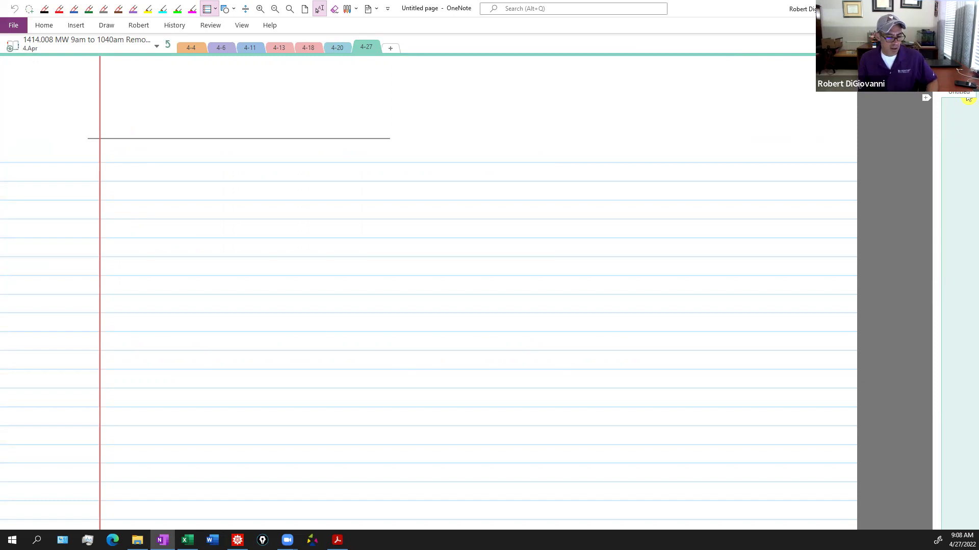
pyautogui.click(59, 8)
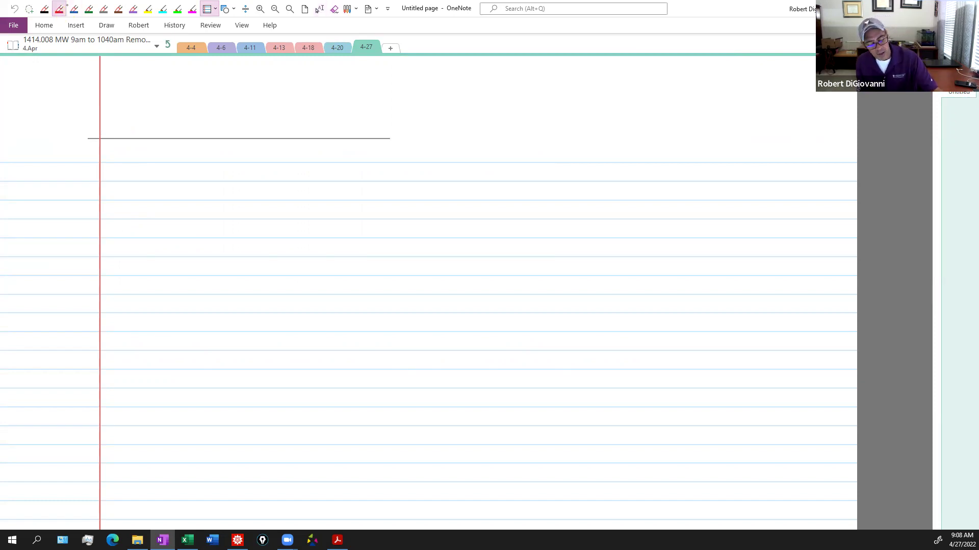
pyautogui.moveTo(192, 189); pyautogui.dragTo(202, 198)
pyautogui.moveTo(202, 190)
pyautogui.mouseDown()
pyautogui.moveTo(192, 199)
pyautogui.moveTo(236, 208)
pyautogui.moveTo(280, 198)
pyautogui.mouseUp()
pyautogui.moveTo(290, 186); pyautogui.dragTo(287, 193)
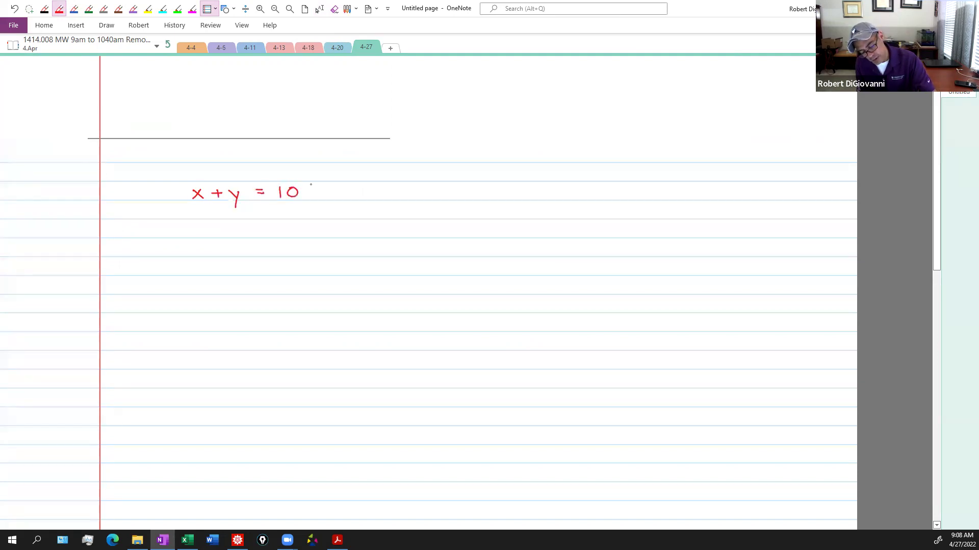
# Handwrite an arrow and the label "LINEAR EQUATION IN TWO VARIABLES" in red beside x + y = 10
pyautogui.moveTo(375, 192); pyautogui.dragTo(438, 190)
pyautogui.moveTo(449, 188)
pyautogui.mouseDown()
pyautogui.moveTo(443, 198)
pyautogui.moveTo(546, 197)
pyautogui.mouseUp()
pyautogui.moveTo(549, 191); pyautogui.dragTo(602, 200)
pyautogui.moveTo(603, 199); pyautogui.dragTo(639, 191)
pyautogui.moveTo(633, 191)
pyautogui.mouseDown()
pyautogui.moveTo(632, 200)
pyautogui.moveTo(682, 199)
pyautogui.mouseUp()
pyautogui.moveTo(686, 191); pyautogui.dragTo(707, 199)
pyautogui.moveTo(712, 199); pyautogui.dragTo(730, 197)
pyautogui.moveTo(731, 192); pyautogui.dragTo(745, 199)
pyautogui.moveTo(747, 186); pyautogui.dragTo(756, 198)
pyautogui.moveTo(768, 187); pyautogui.dragTo(758, 196)
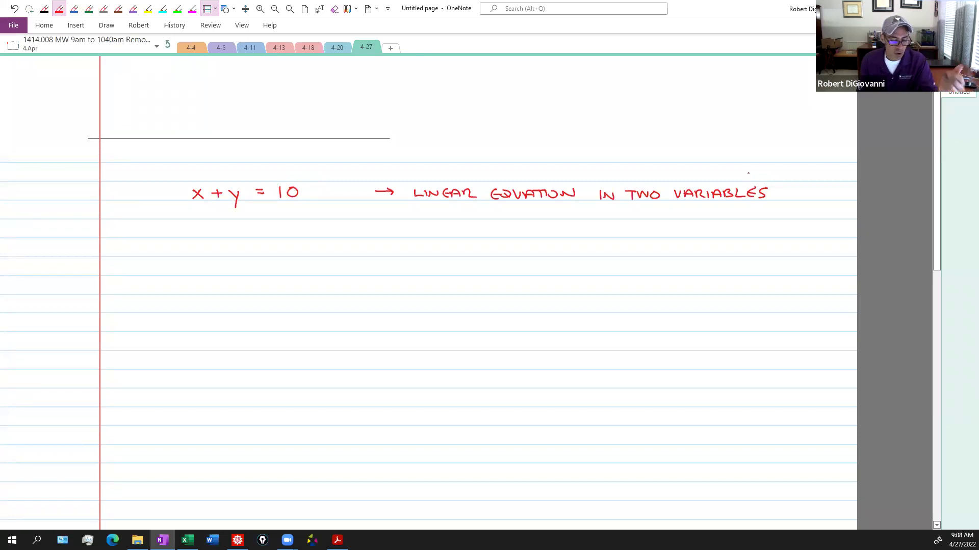
# Handwrite y = -x + 10 in blue below the red equation and draw a pair of blue coordinate axes beneath it
pyautogui.click(74, 9)
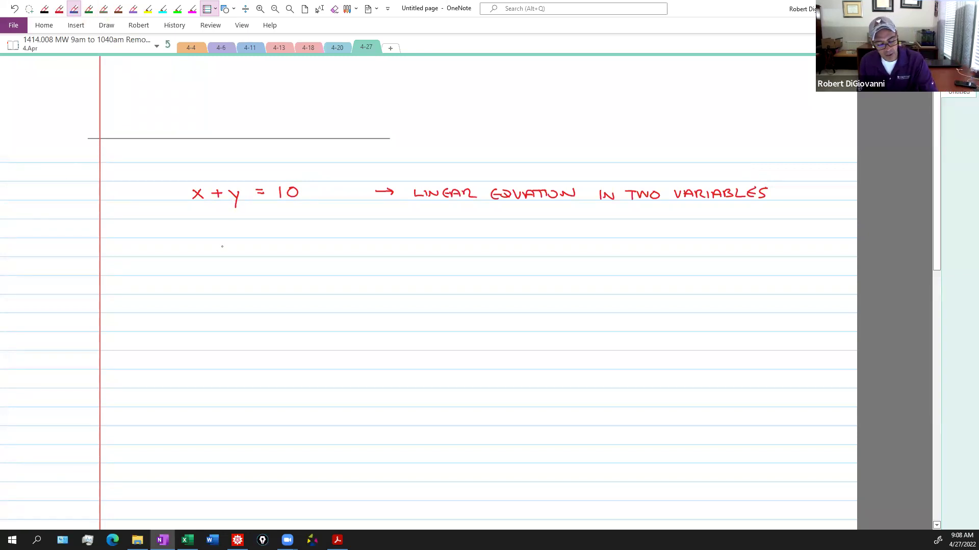
pyautogui.moveTo(231, 246); pyautogui.dragTo(225, 264)
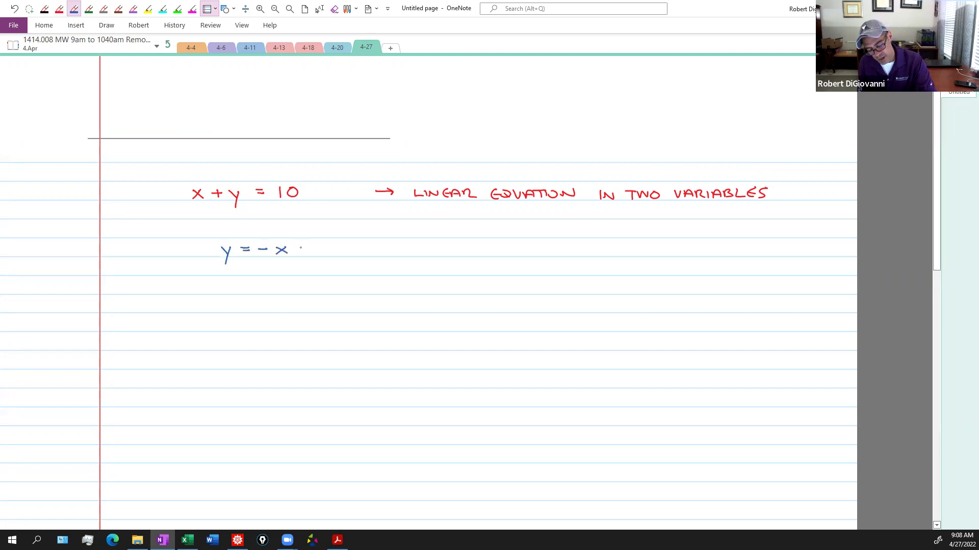
pyautogui.moveTo(322, 245); pyautogui.dragTo(324, 244)
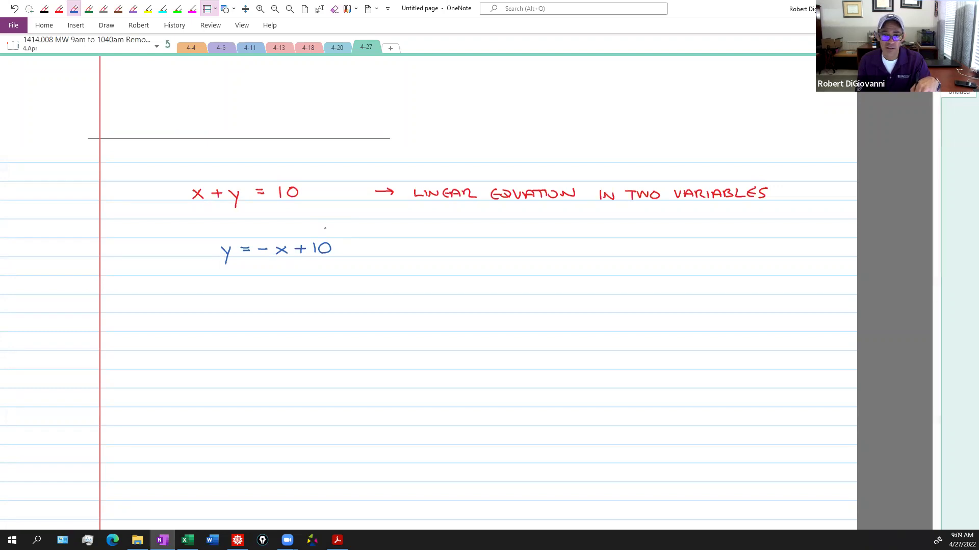
pyautogui.moveTo(252, 279); pyautogui.dragTo(251, 471)
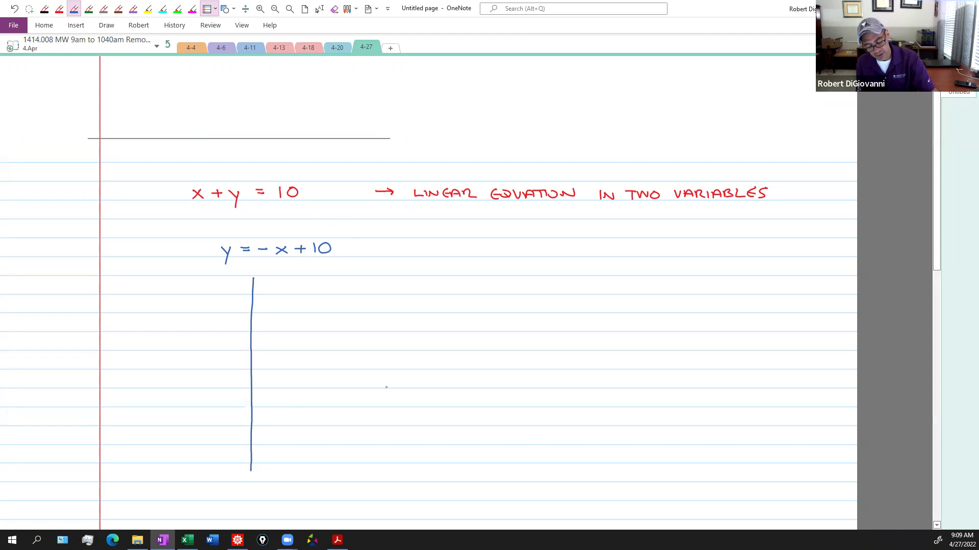
pyautogui.moveTo(357, 390); pyautogui.dragTo(146, 392)
# Label the 10 in y = -x + 10 as "y-int" in black and mark the point 10 on the vertical axis
pyautogui.click(44, 9)
pyautogui.moveTo(321, 255); pyautogui.dragTo(319, 286)
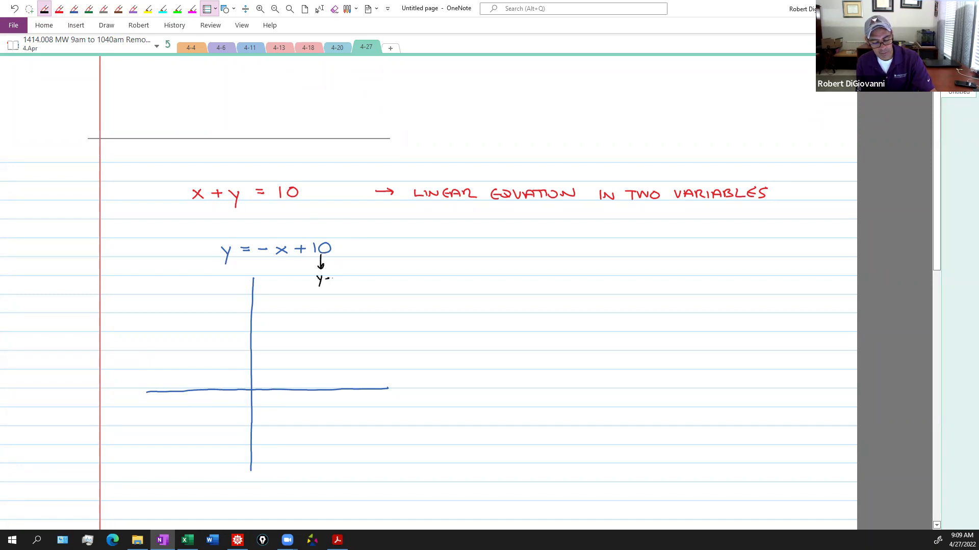
pyautogui.moveTo(223, 328); pyautogui.dragTo(223, 334)
pyautogui.moveTo(229, 328); pyautogui.dragTo(229, 330)
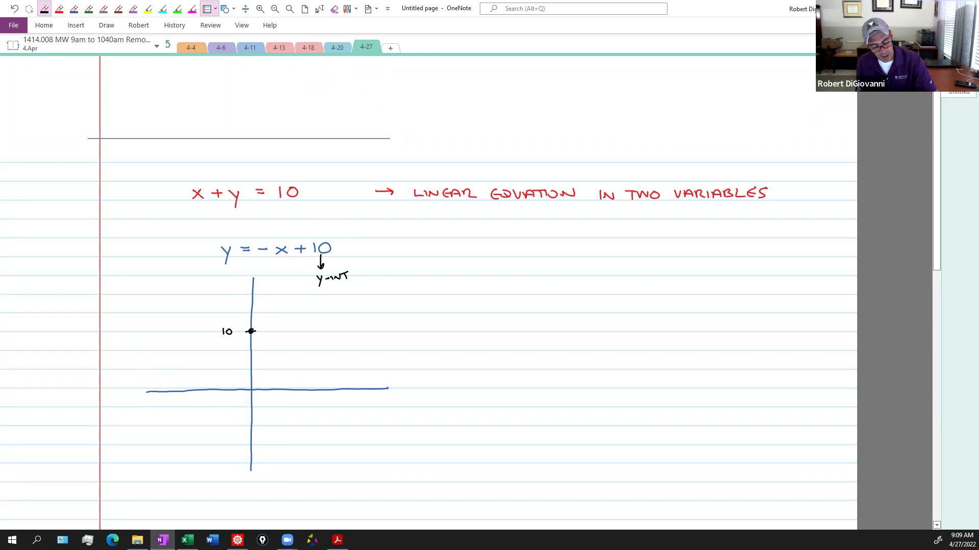
# Draw a black arrow pointing down at the minus sign before x in y = -x + 10
pyautogui.moveTo(261, 237); pyautogui.dragTo(268, 238)
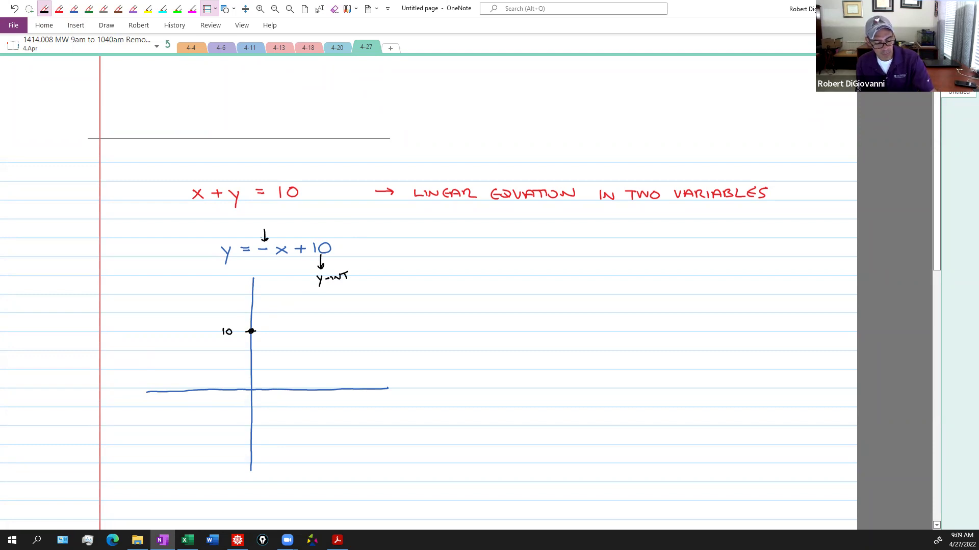